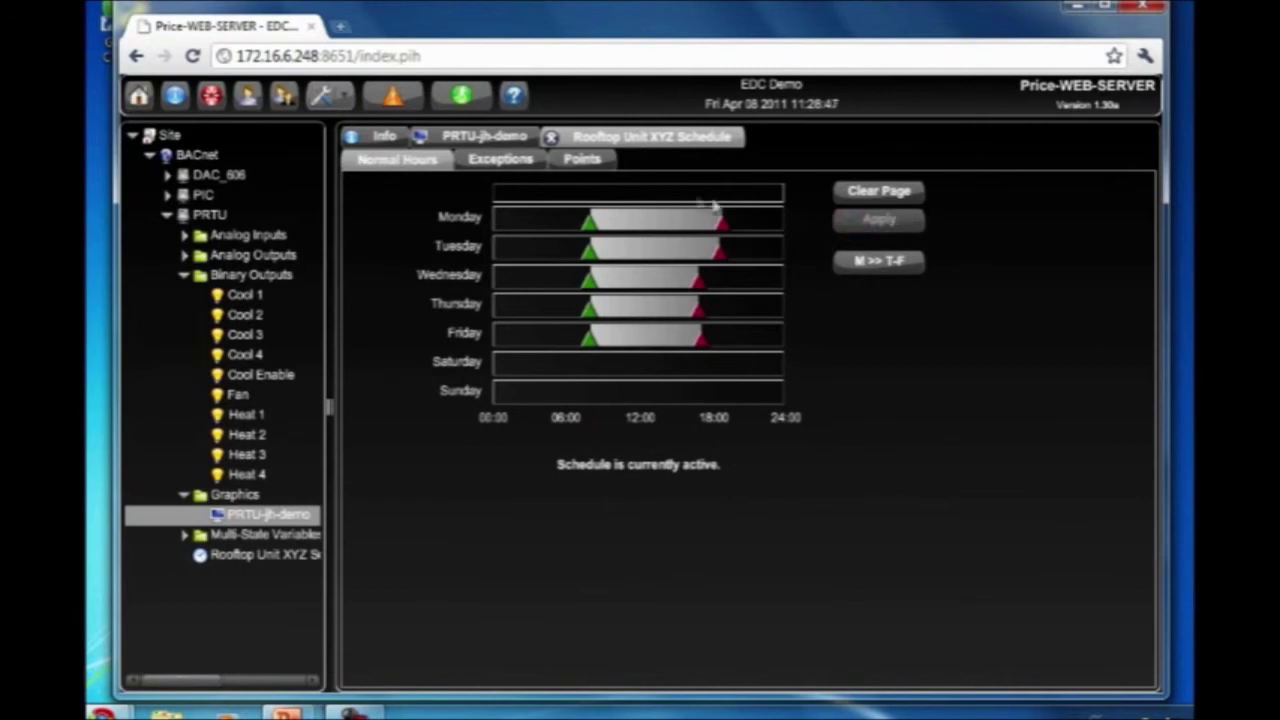
Step: Close the Rooftop Unit XYZ Schedule and PRTU-jh-demo graphic tabs, leaving the login message
{"action": "left_click", "coordinate": [551, 139]}
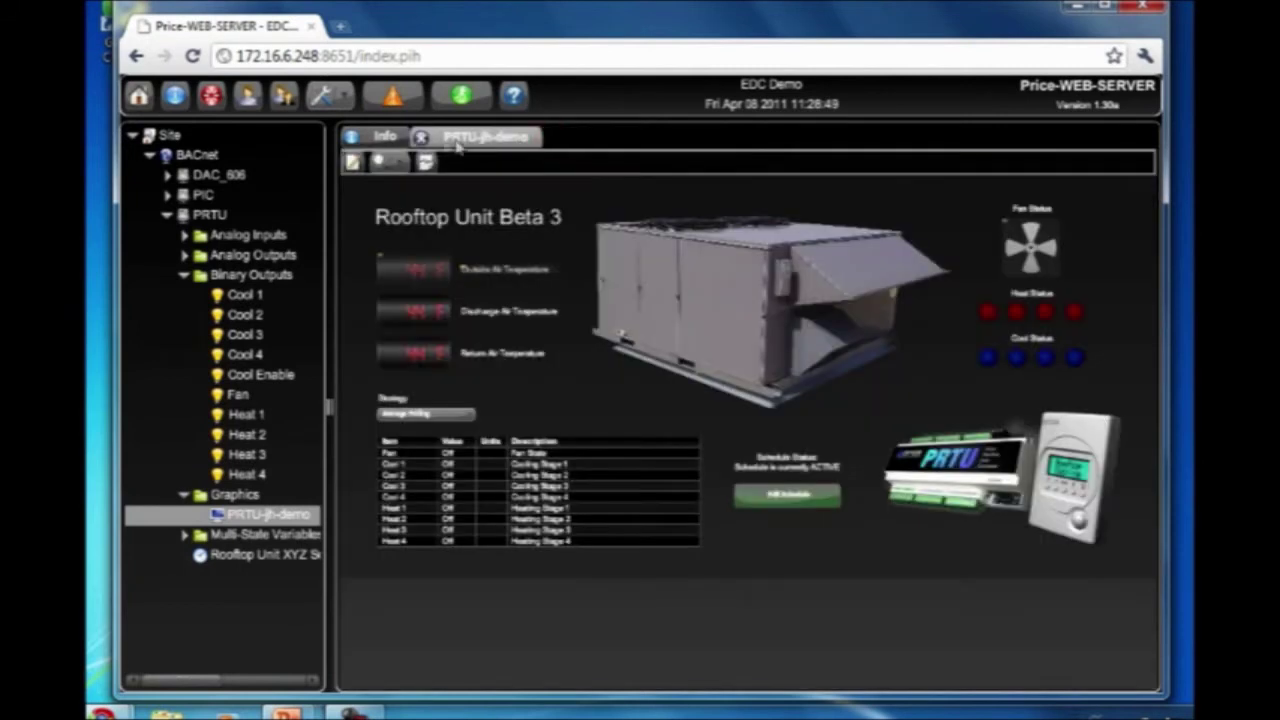
{"action": "left_click", "coordinate": [419, 139]}
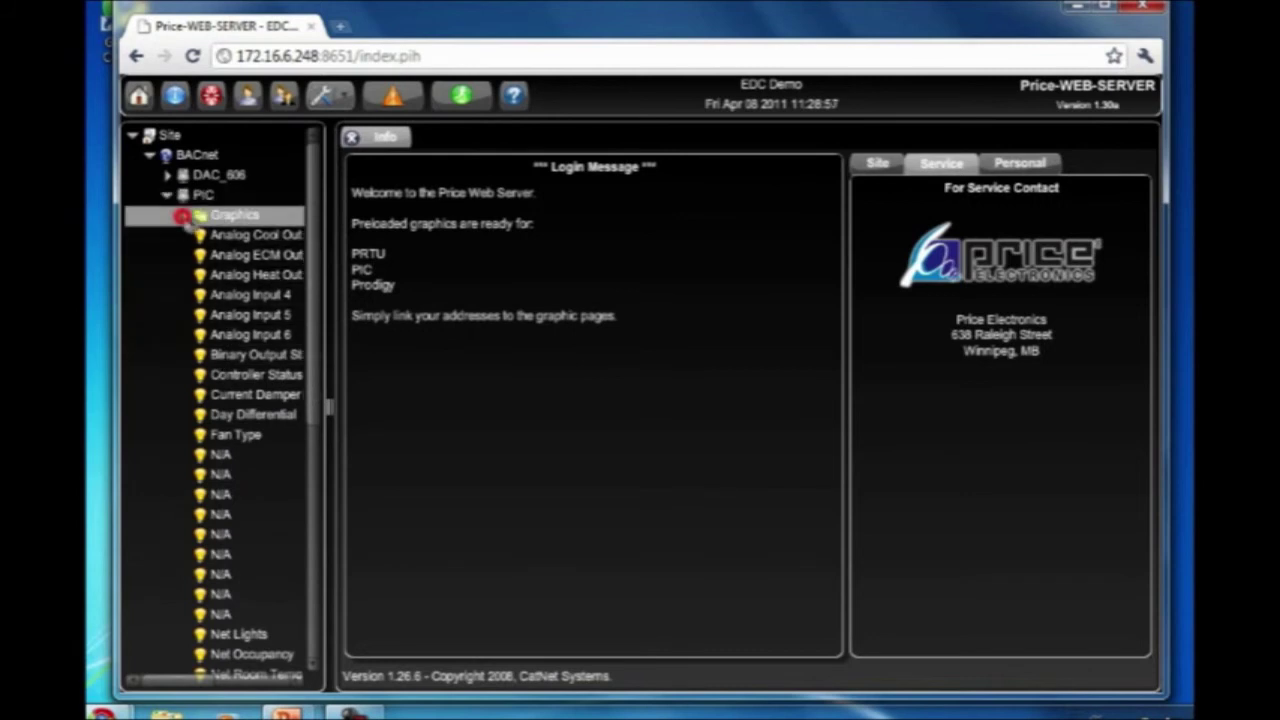
Step: Show the PIC-jh-demo controller graphic and open the NET Override Setpoint Reading dialog
{"action": "left_click", "coordinate": [255, 234]}
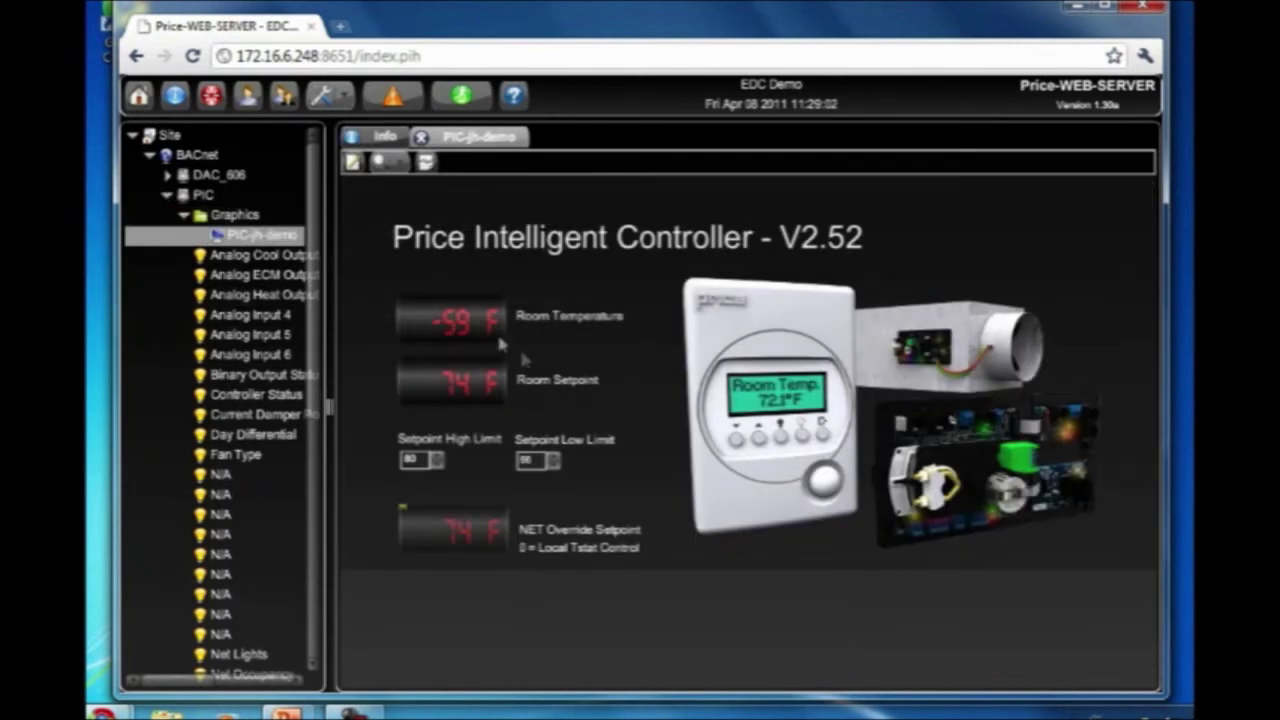
{"action": "left_click", "coordinate": [455, 538]}
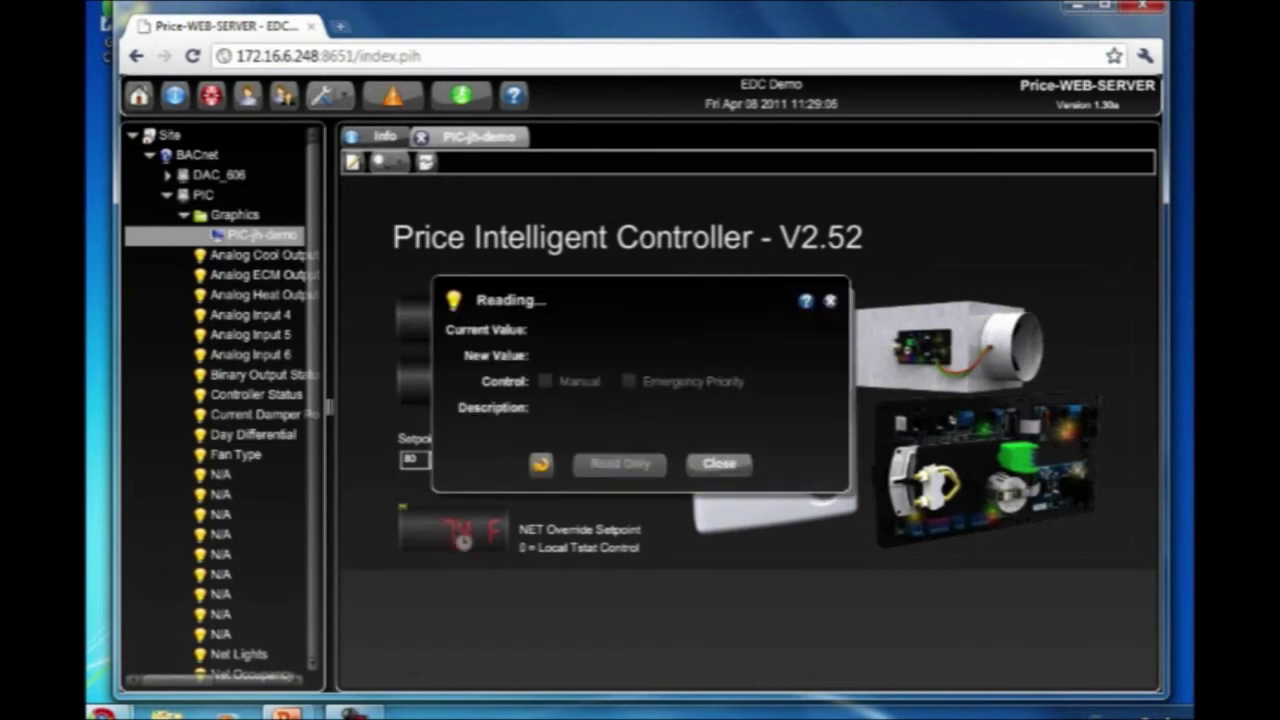